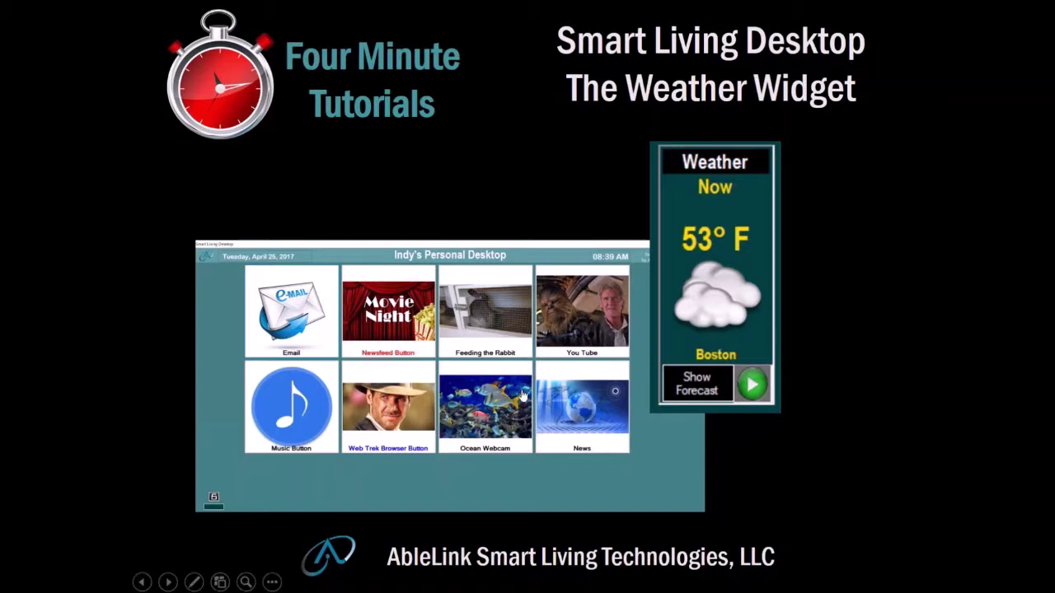
Launch Smart Living Desktop from the desktop screenshot on the weather widget tutorial slide
click(570, 384)
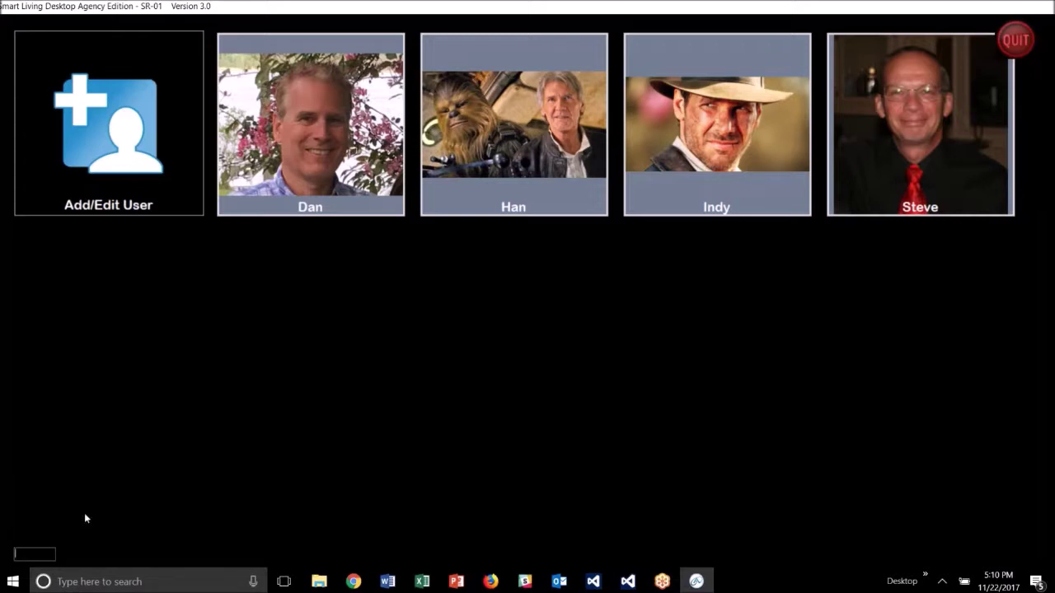
Enter the setup password in the bottom-left box to open Cognitive Access Settings
text(*****)
key(Return)
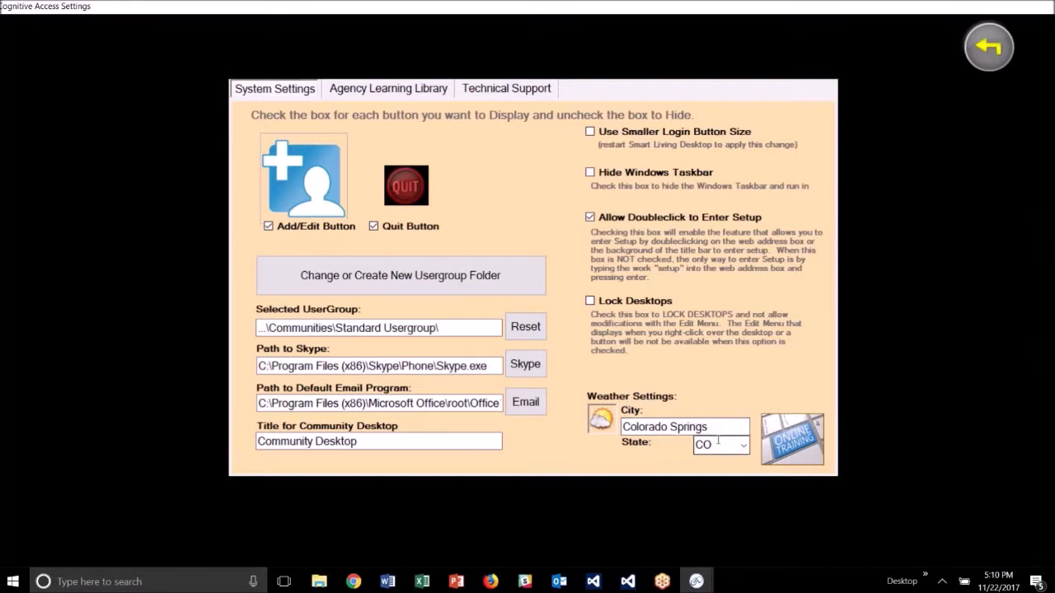
Replace Colorado Springs with Petaluma, pick state CA, and go back to the user list
drag(716, 425, 593, 442)
key(BackSpace)
text(Petaluma)
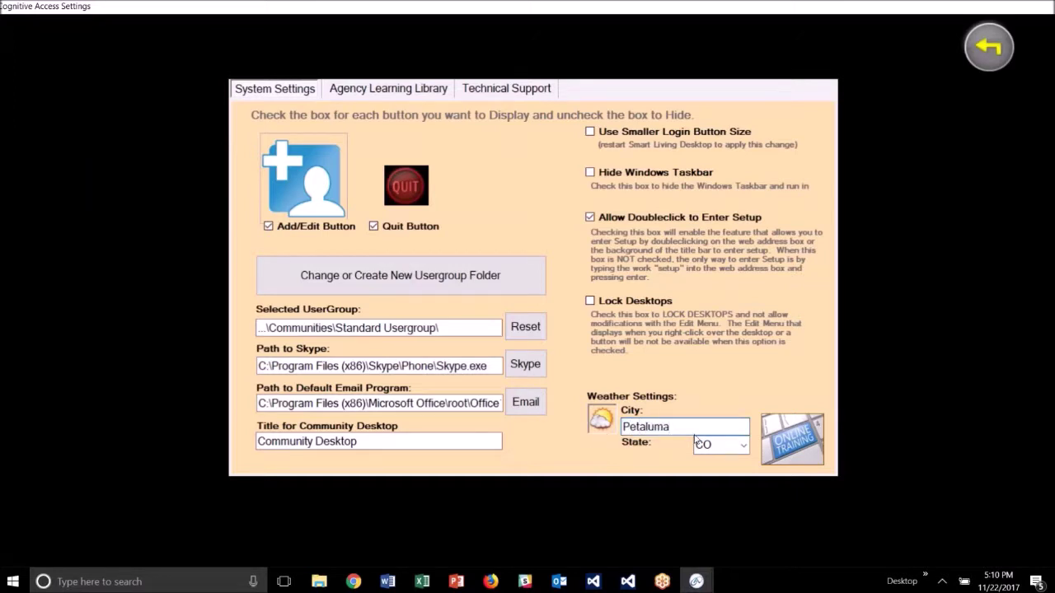
click(695, 443)
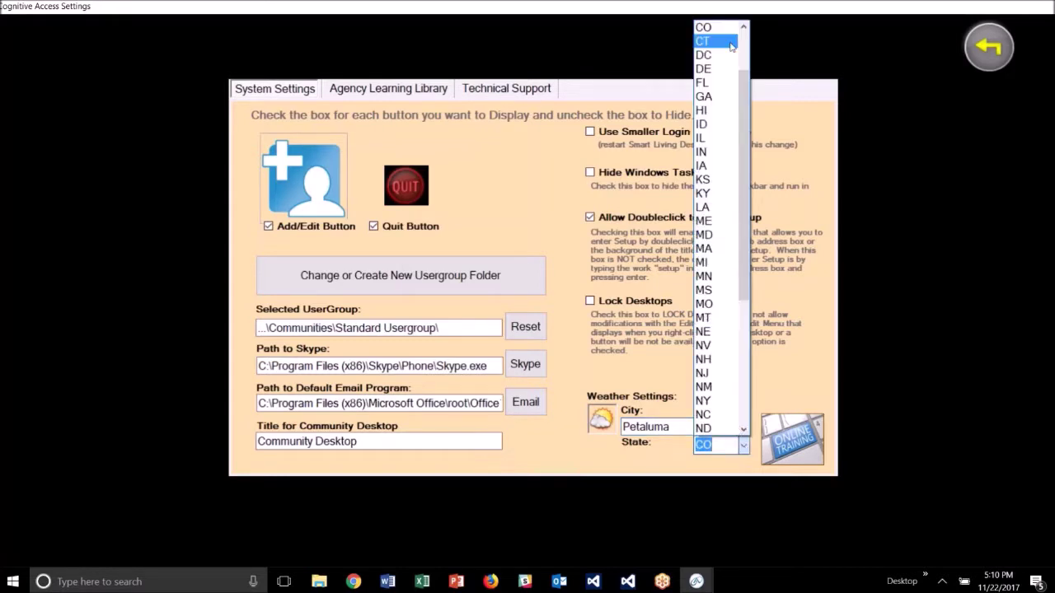
scroll(725, 49, up, 2)
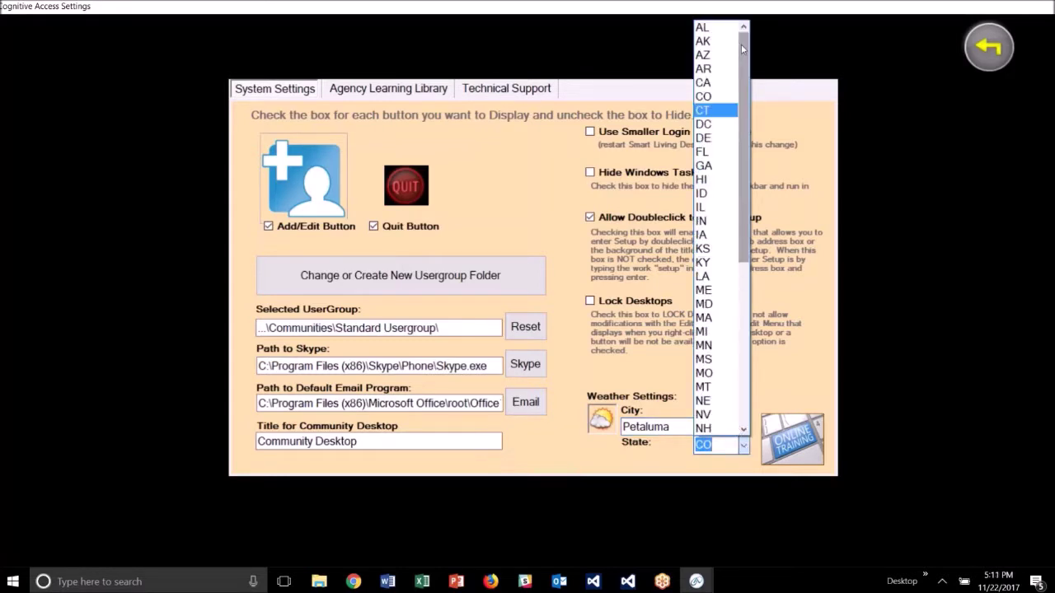
click(707, 82)
click(979, 35)
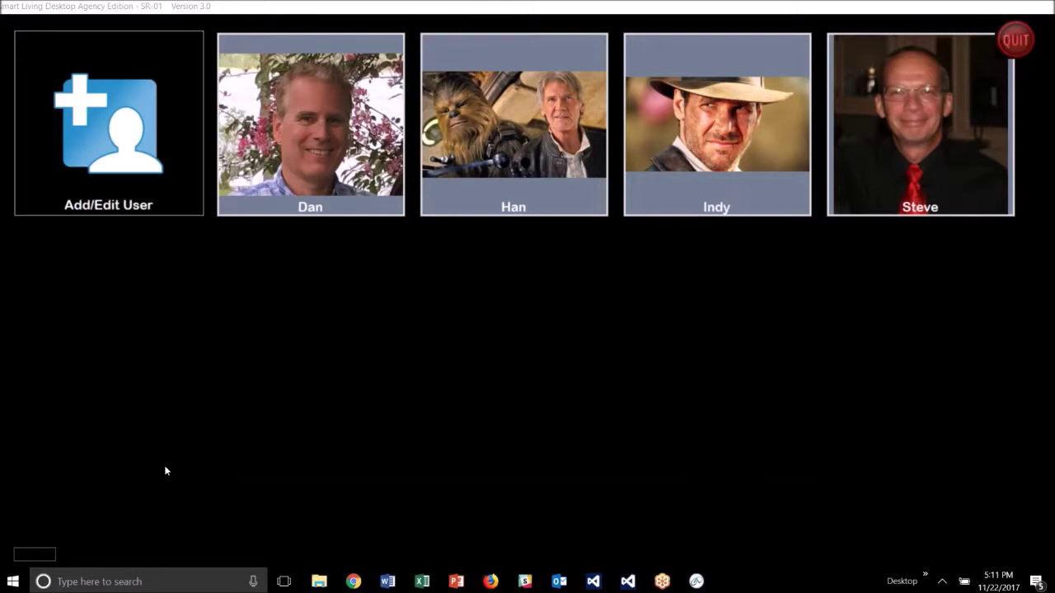
click(105, 130)
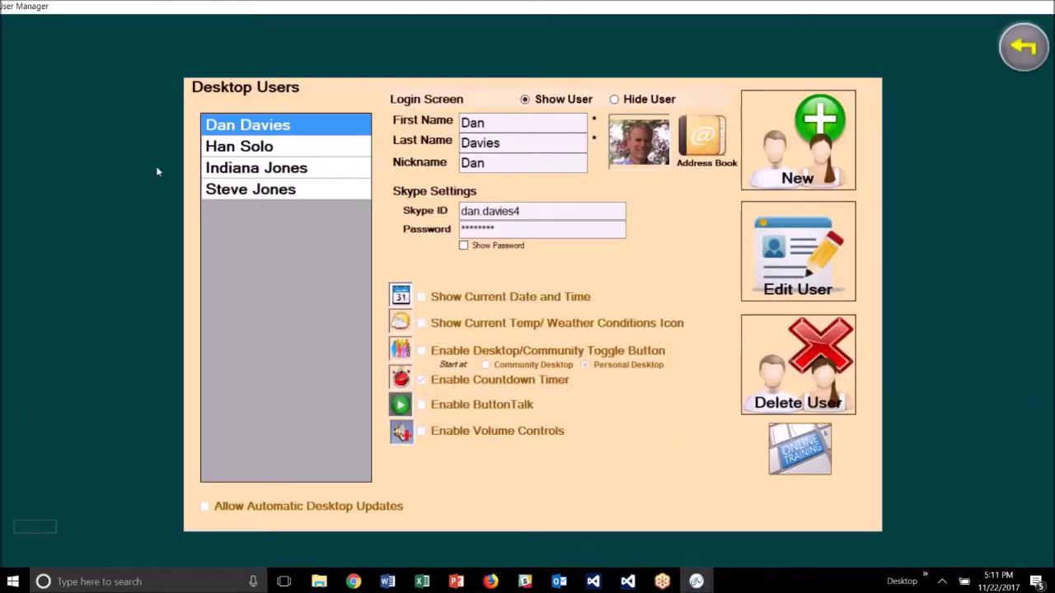
click(260, 169)
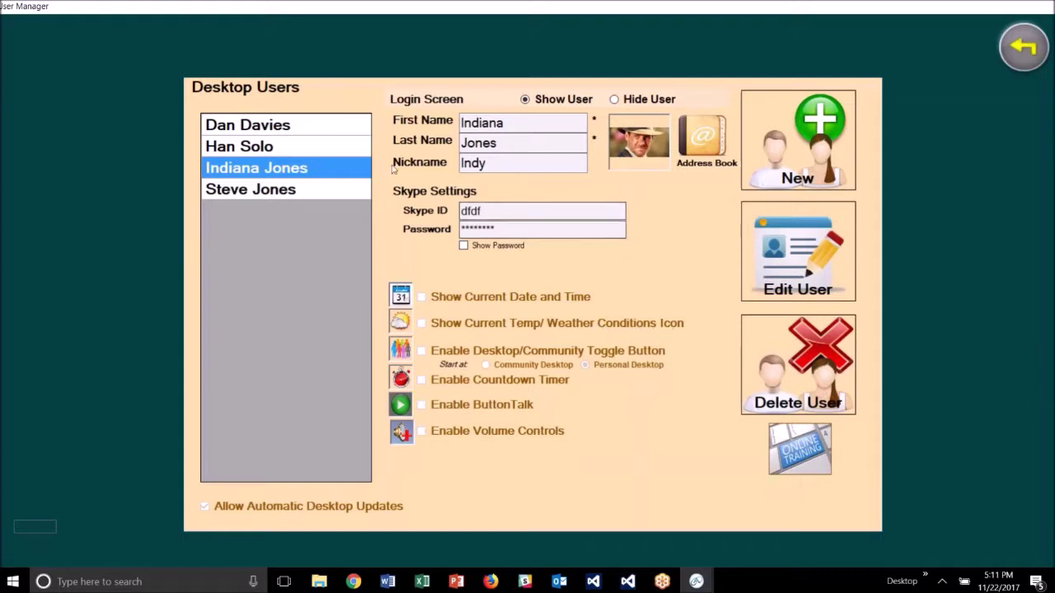
click(1007, 53)
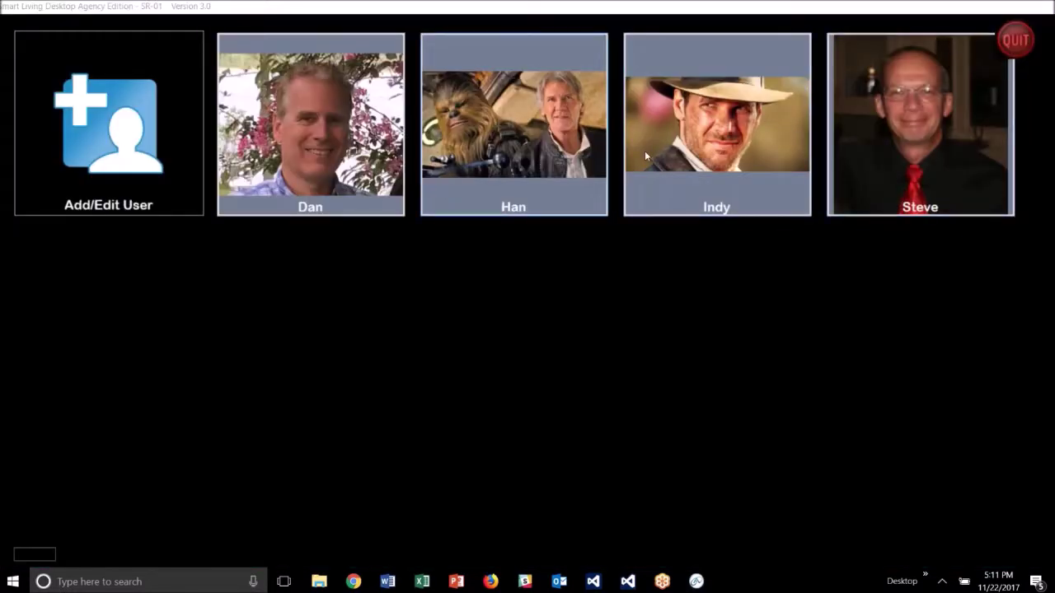
click(919, 124)
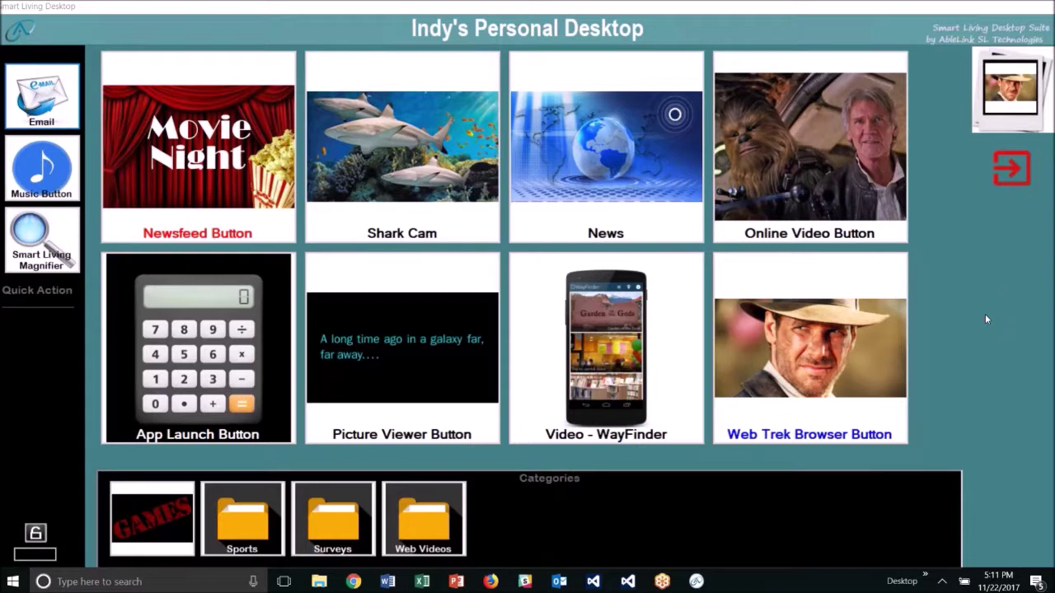
click(994, 187)
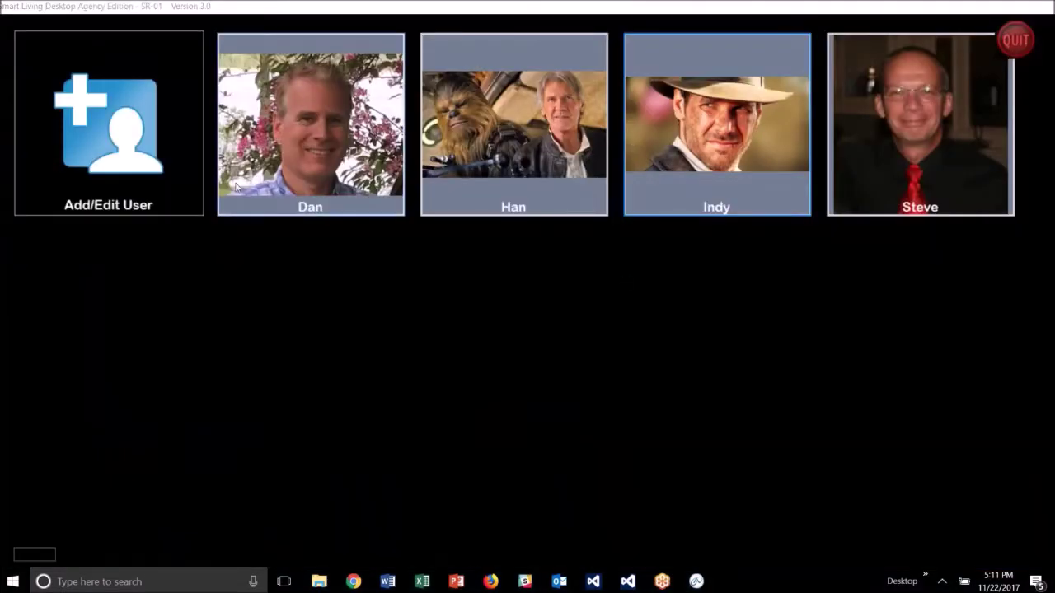
click(158, 155)
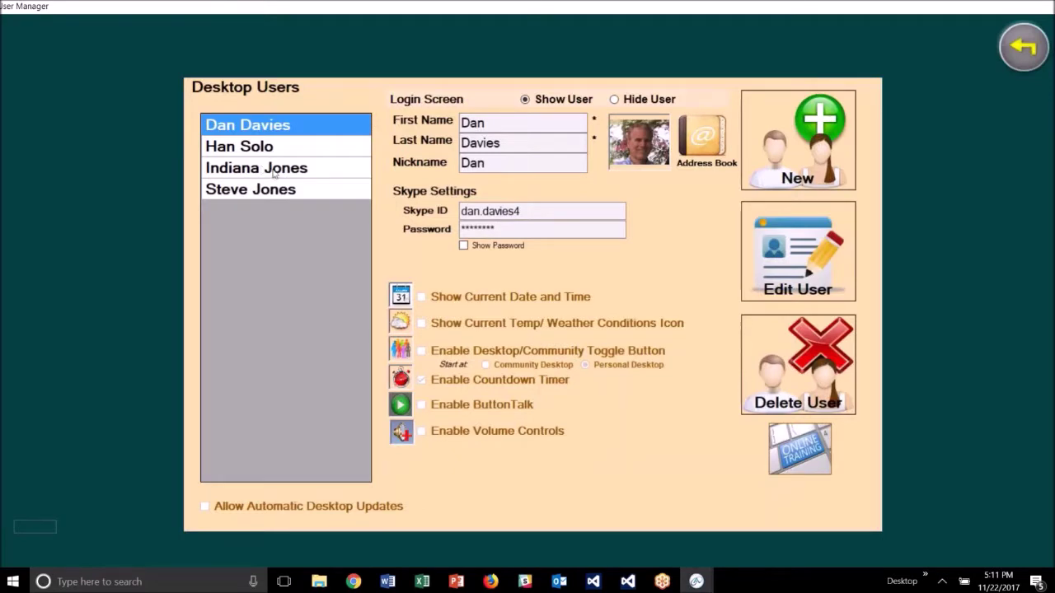
click(274, 172)
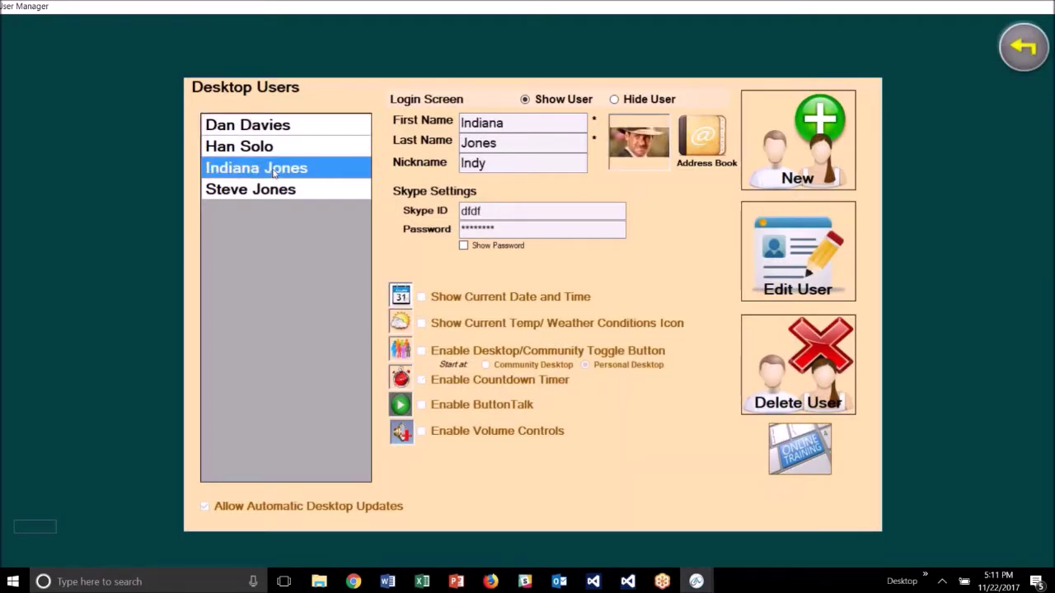
click(796, 249)
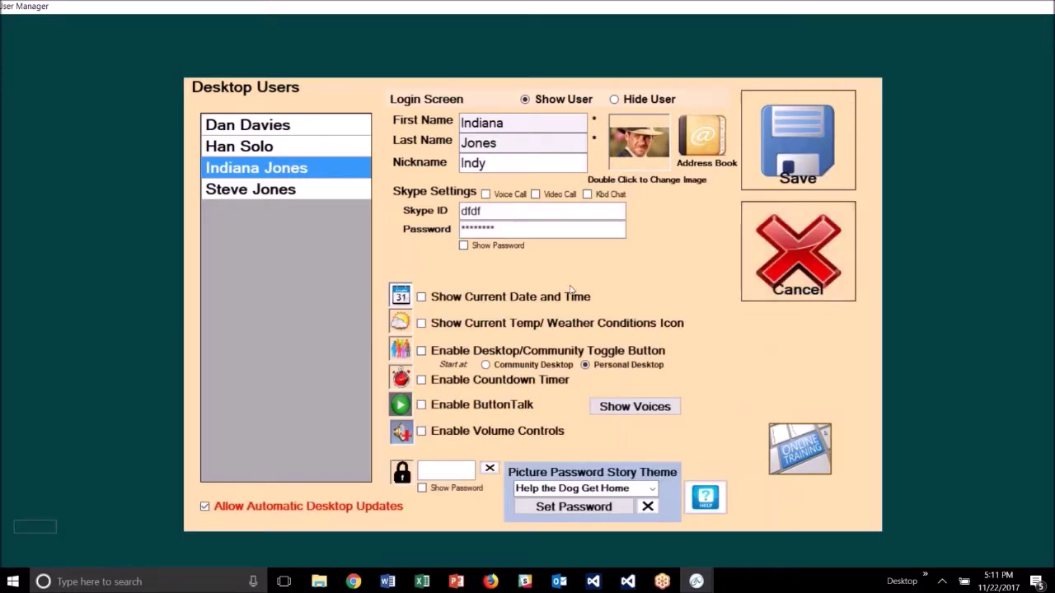
click(466, 327)
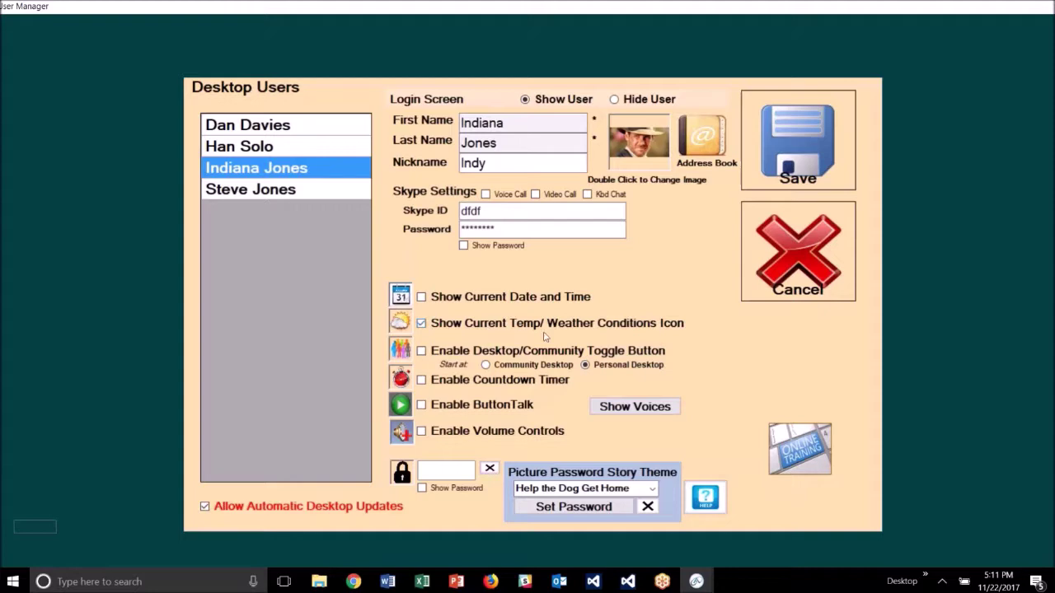
click(806, 154)
click(1032, 43)
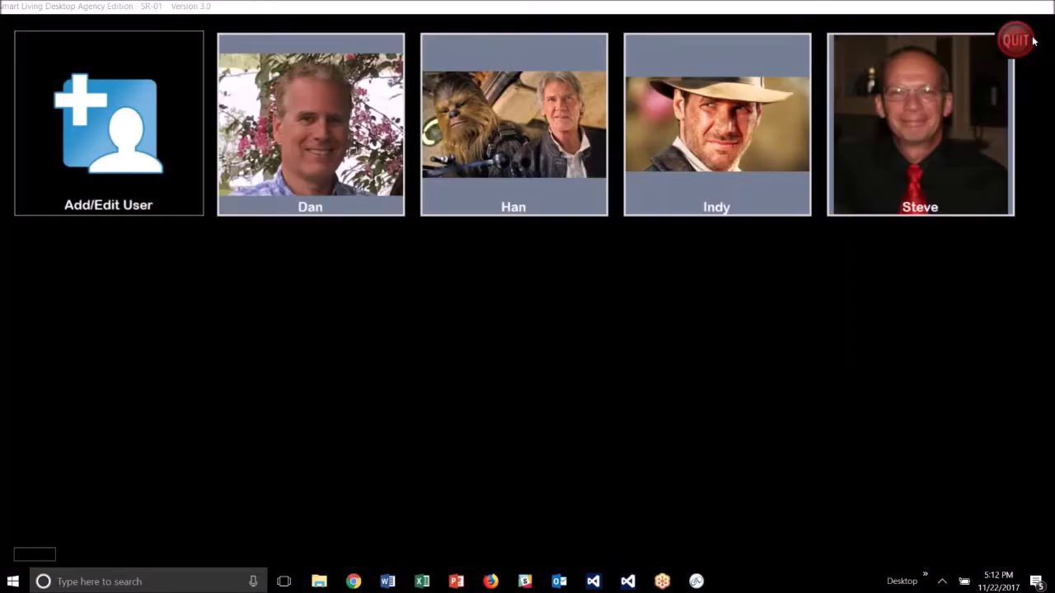
click(700, 123)
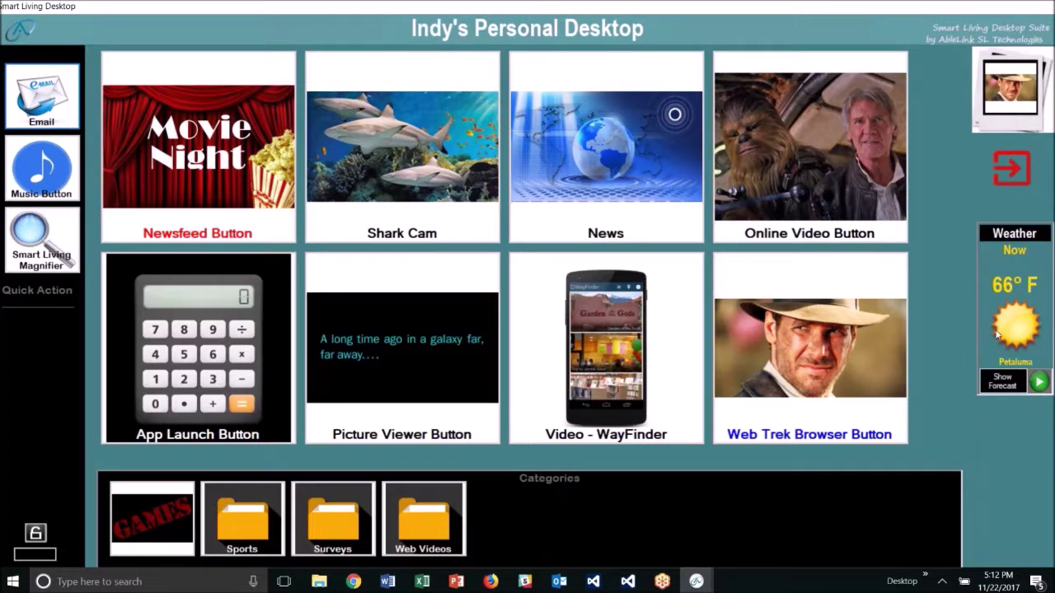
click(1002, 382)
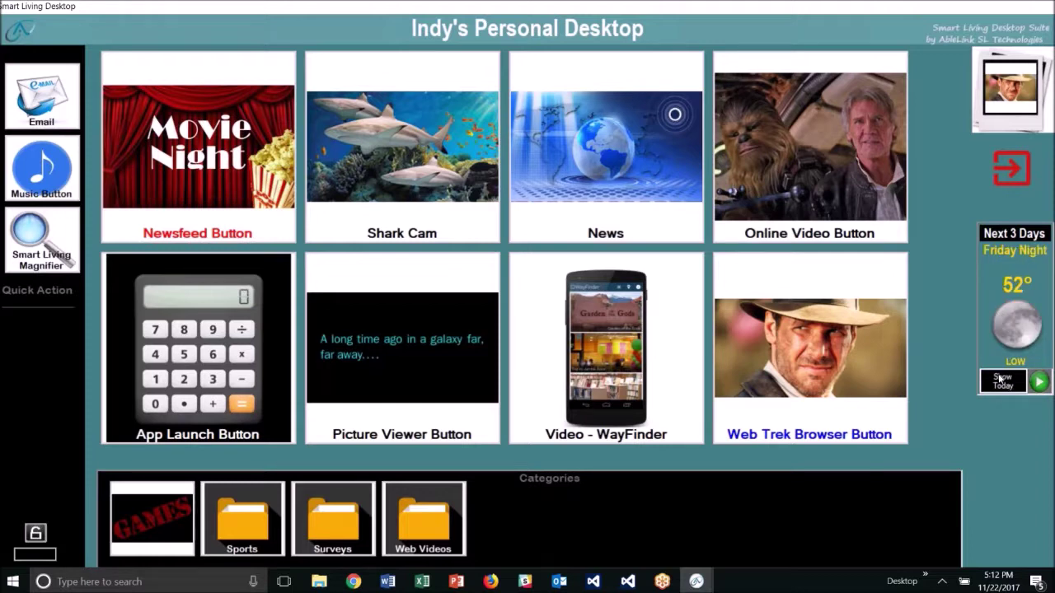
click(1002, 385)
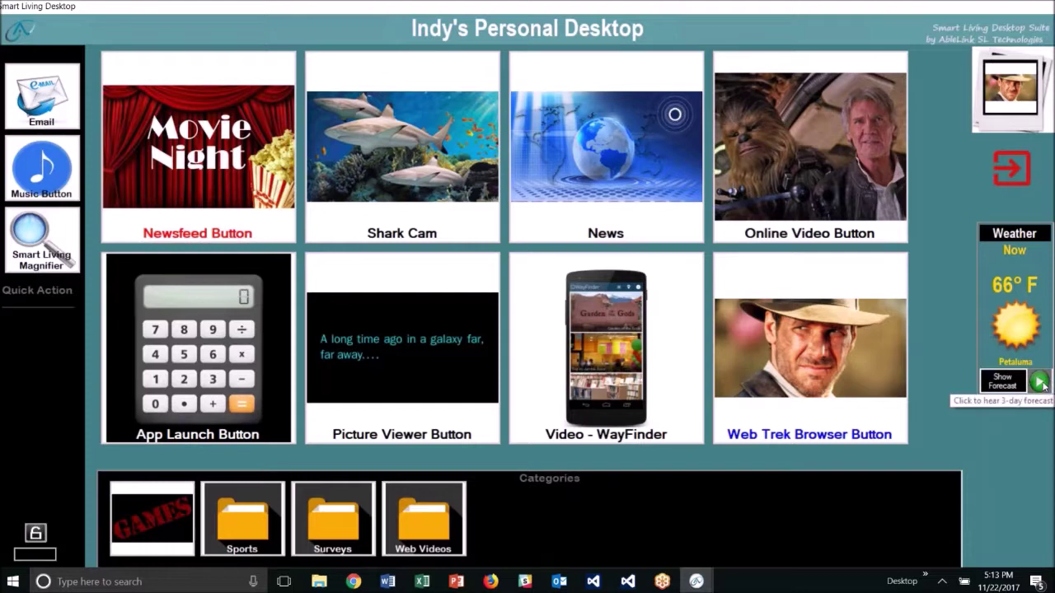
Play the spoken forecast, show the 3-day forecast, advance a day, then replay and stop audio
click(1041, 381)
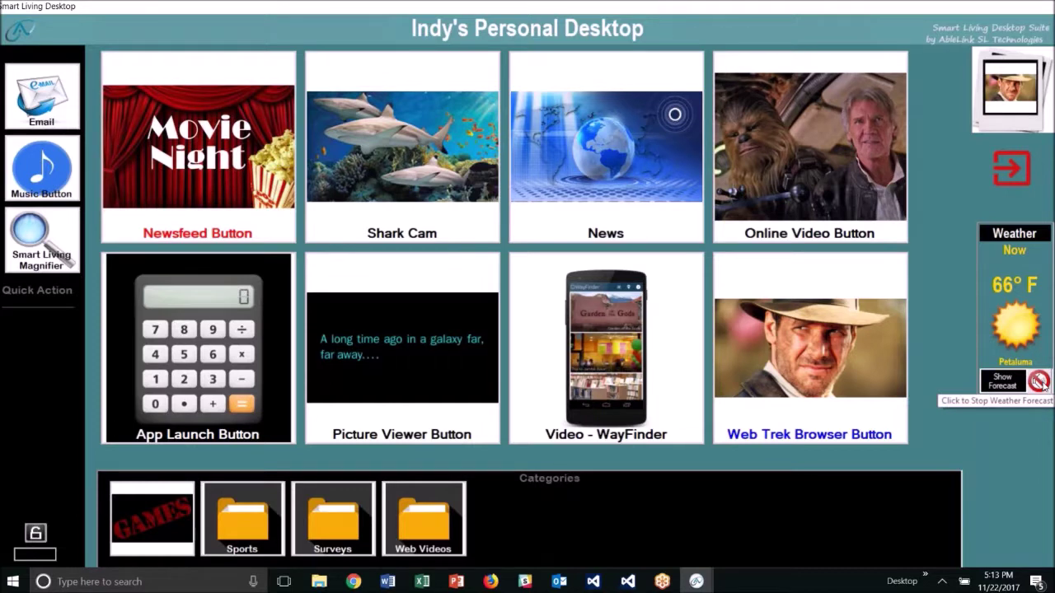
click(998, 388)
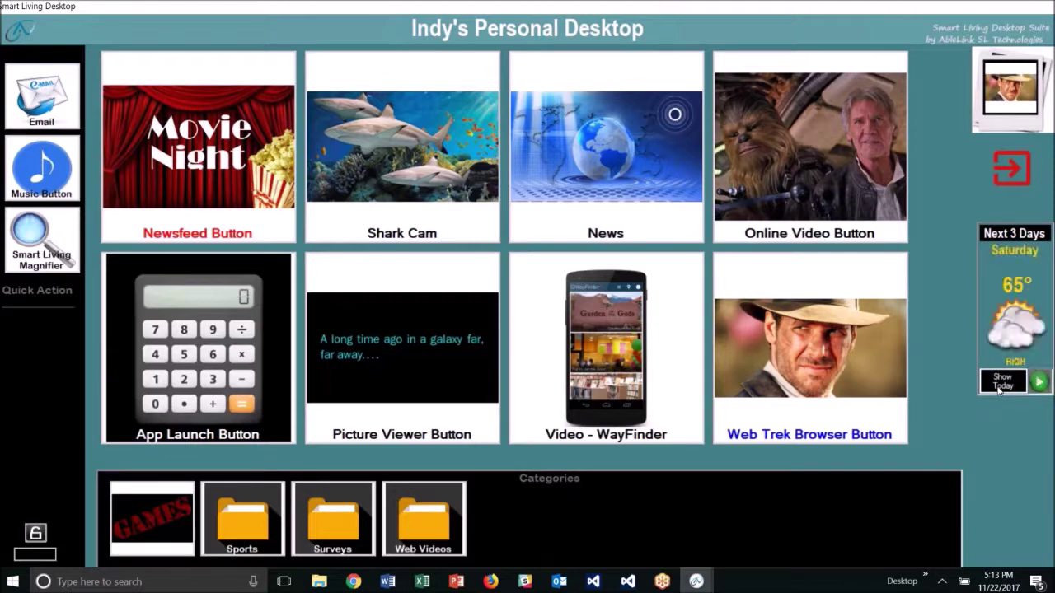
click(1040, 383)
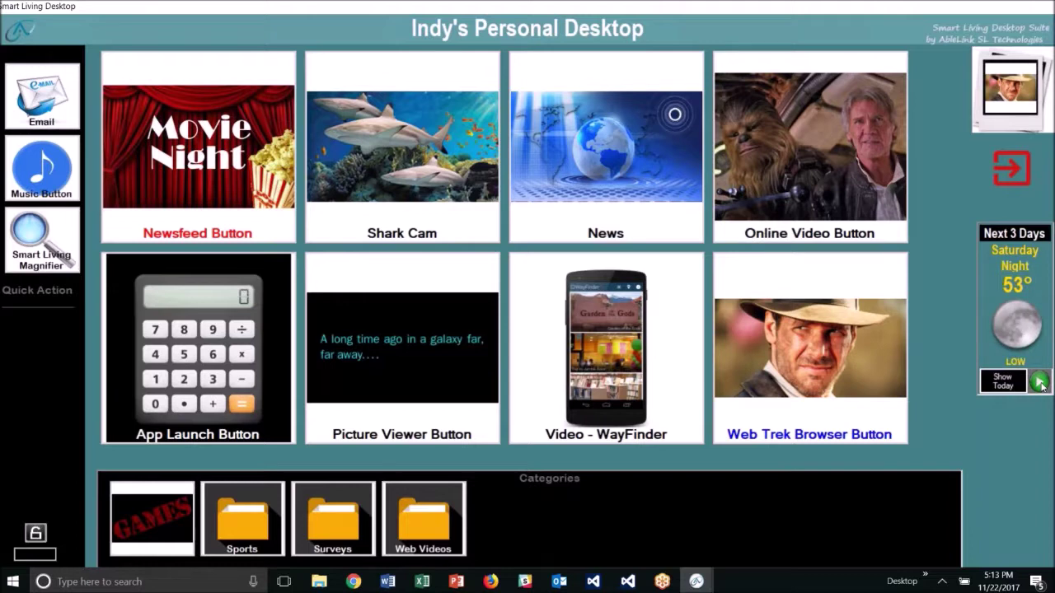
click(1041, 385)
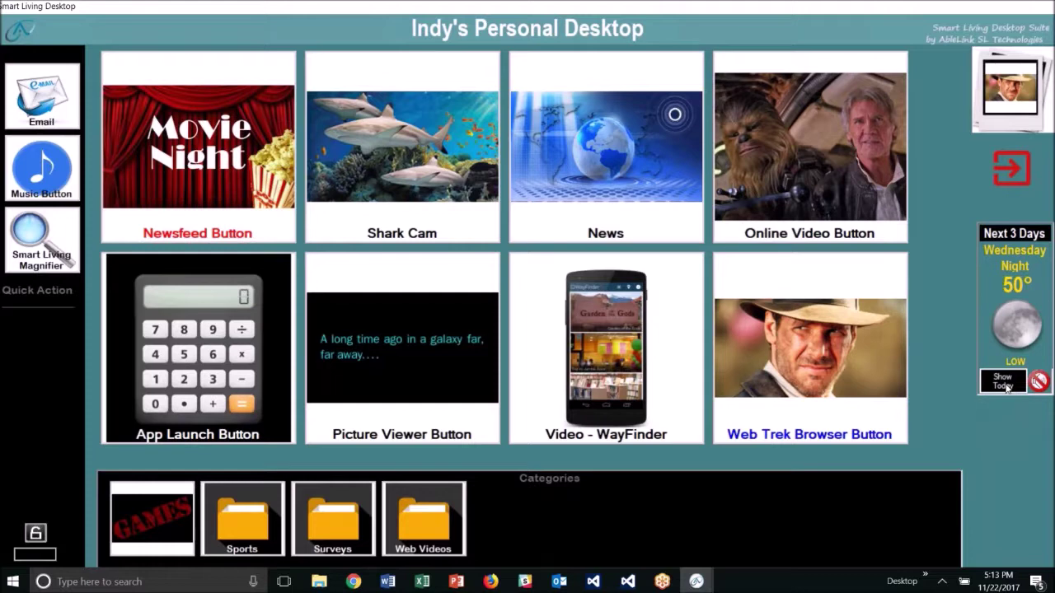
click(1039, 380)
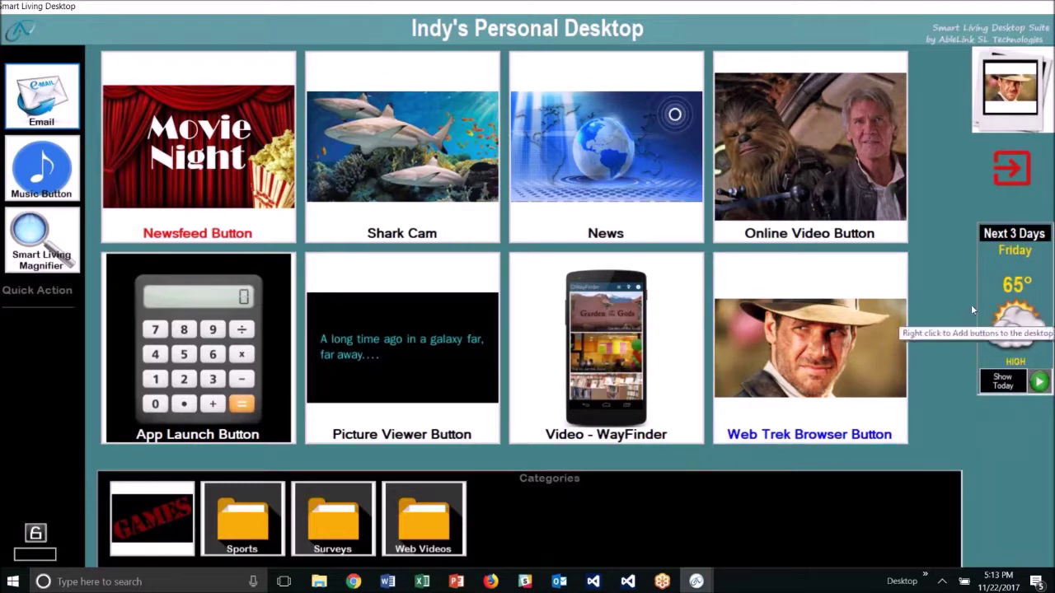
click(1010, 170)
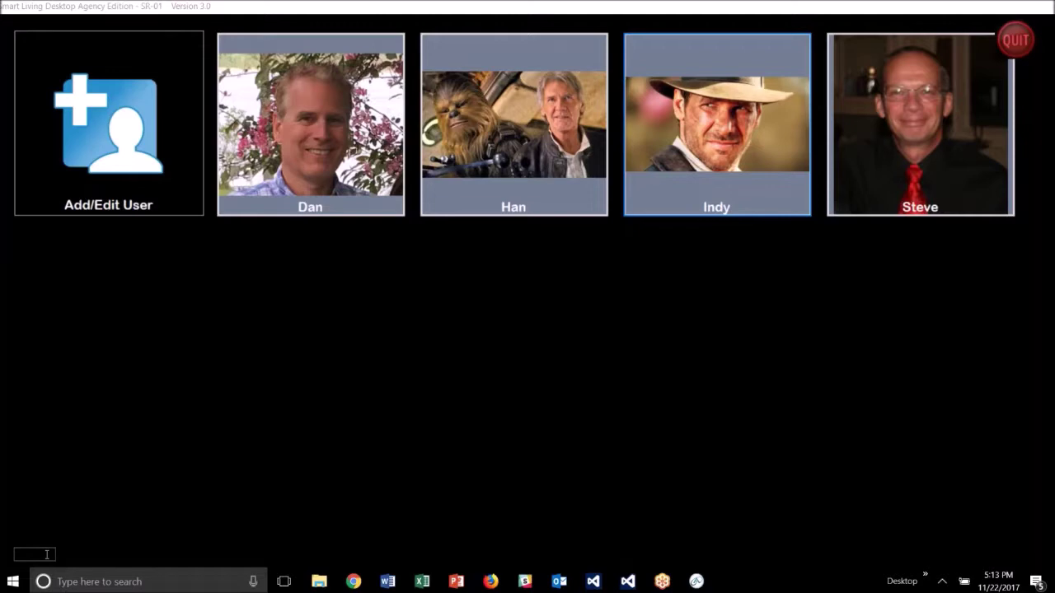
click(47, 554)
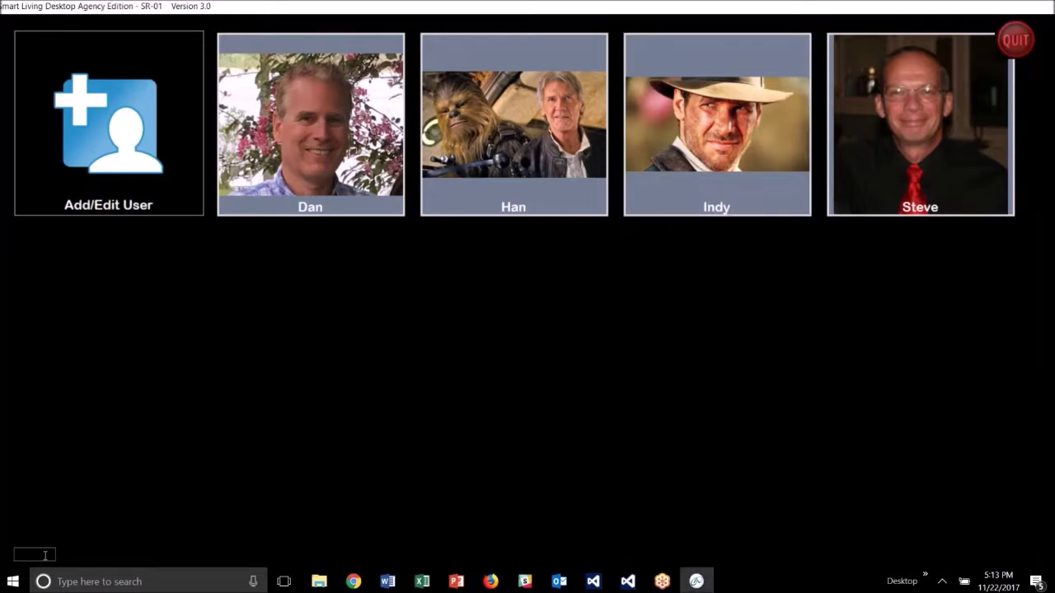
text(setup)
key(Return)
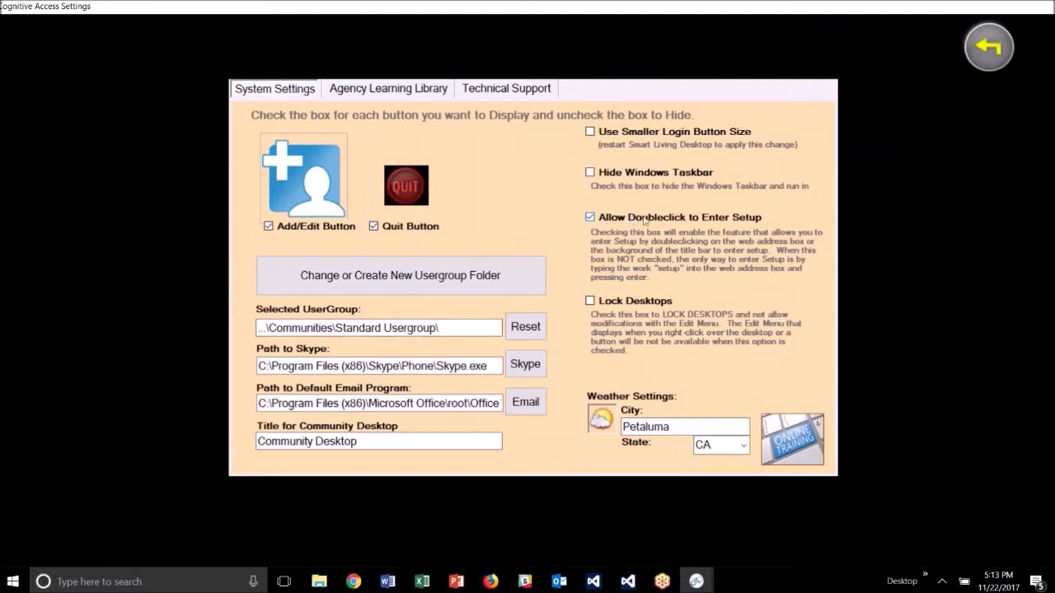
double_click(677, 427)
Change the city to Colorado Springs with state CO, then reopen Indy's personal desktop
text(Co)
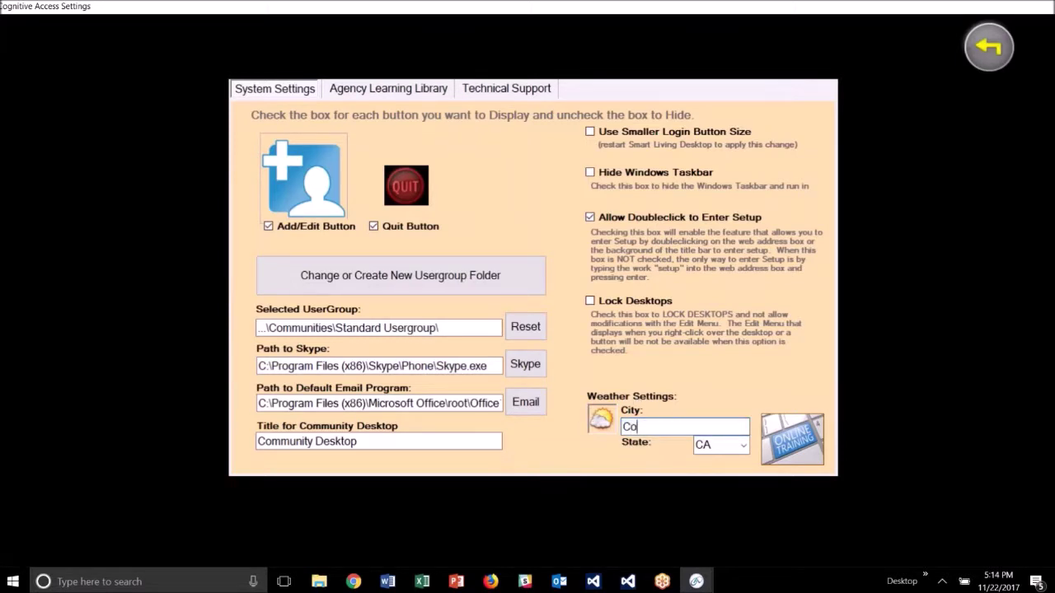
text(lorado Springs)
click(721, 445)
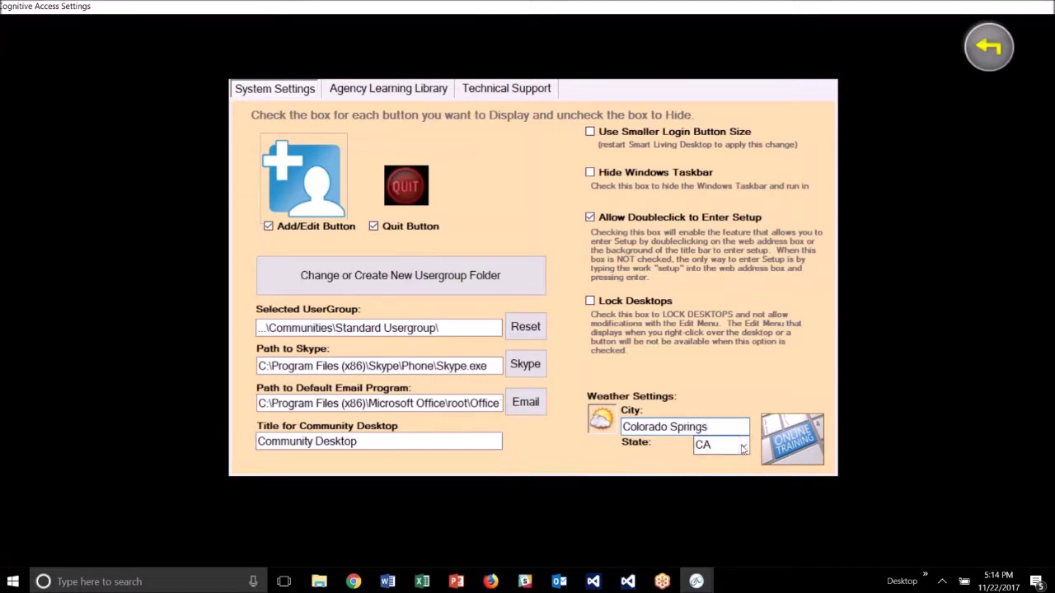
click(710, 43)
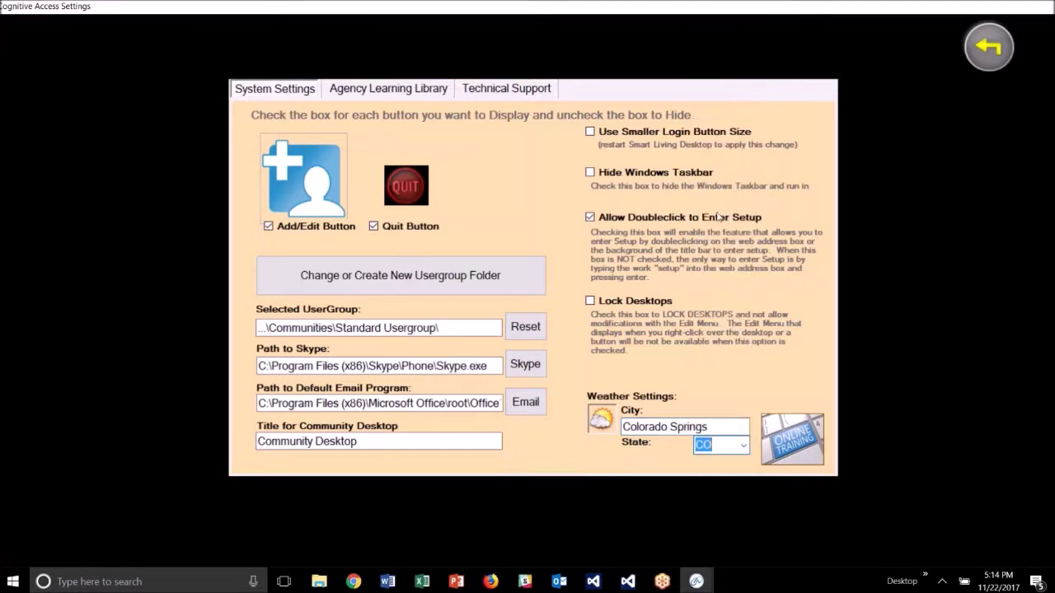
click(978, 62)
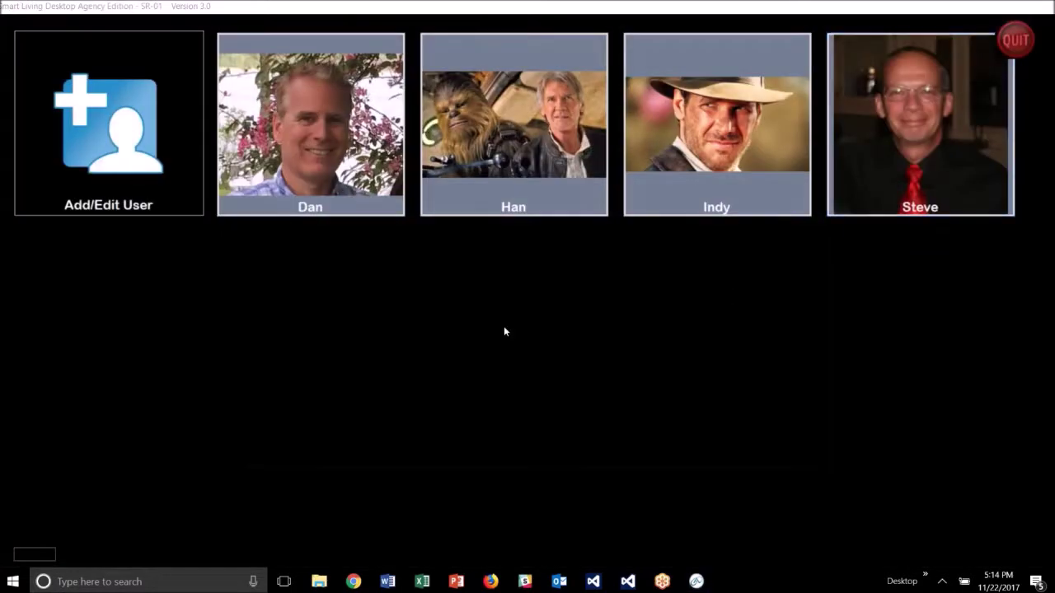
click(717, 124)
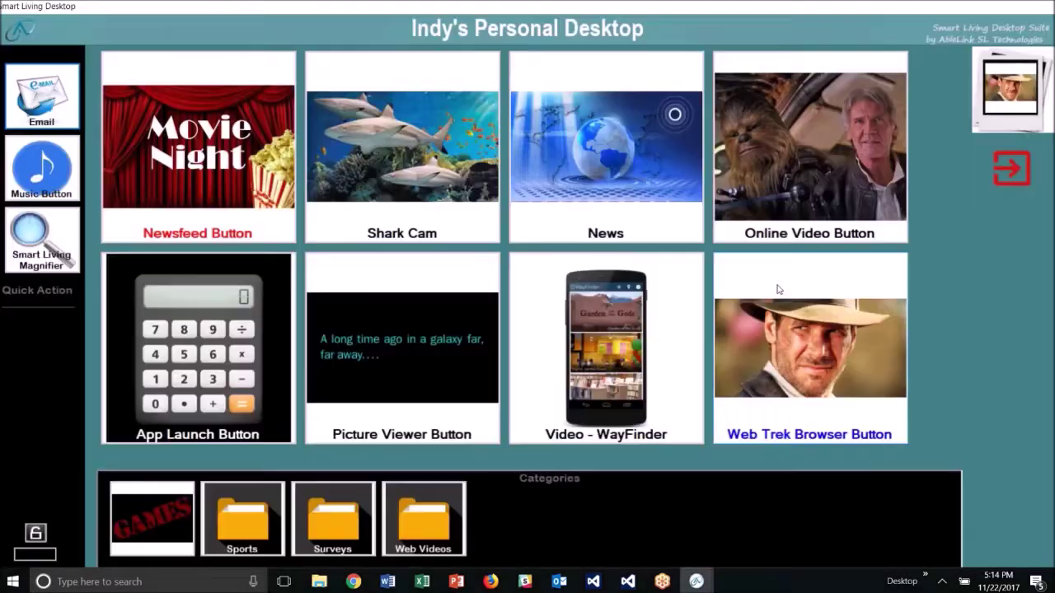